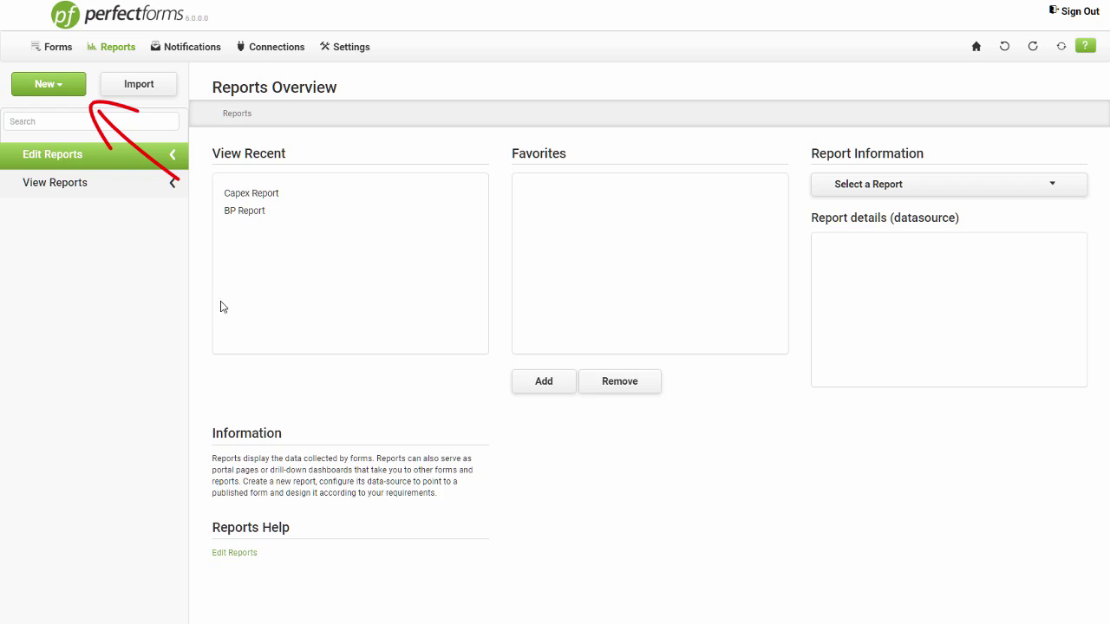
# Create a new report, name it Purchase Orders, and apply the change
pyautogui.click(64, 86)
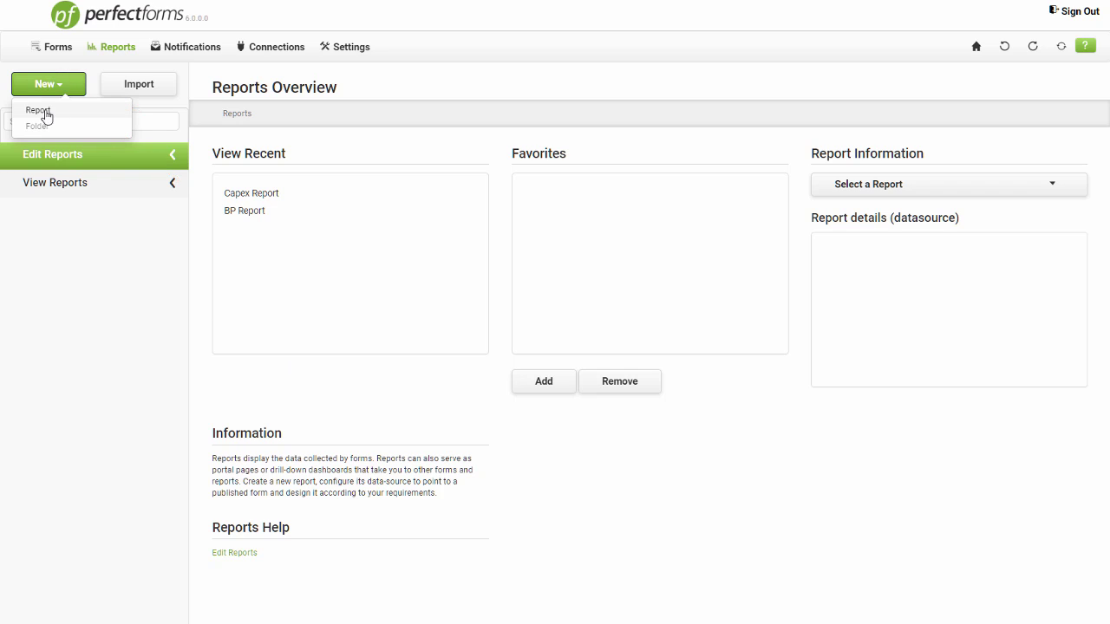
pyautogui.click(41, 112)
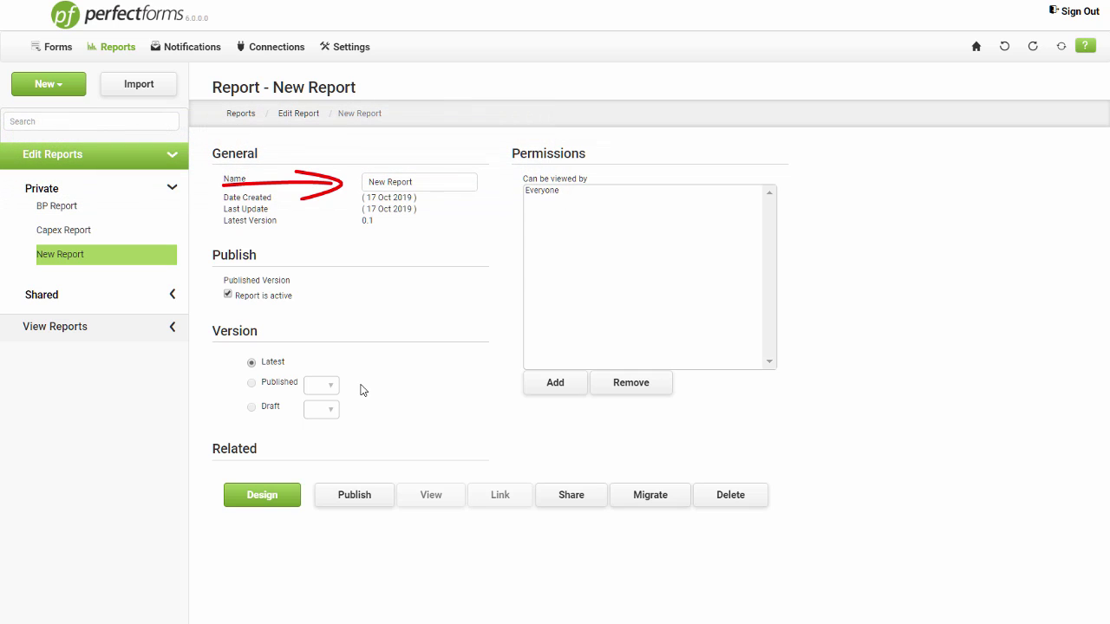
pyautogui.tripleClick(428, 182)
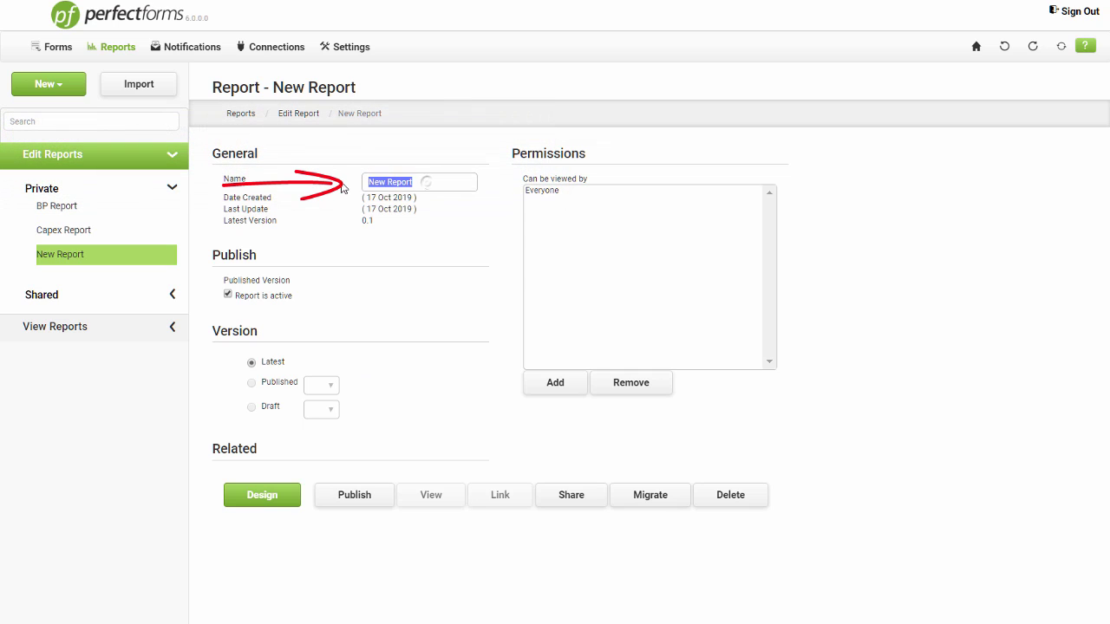
pyautogui.write('Purc')
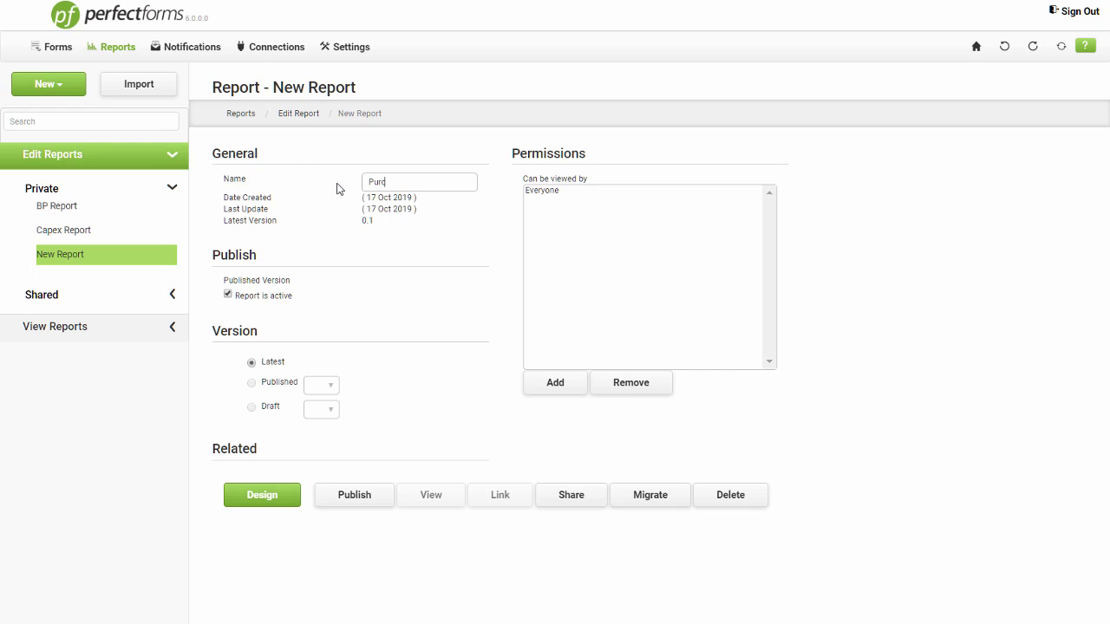
pyautogui.write('hase Orders')
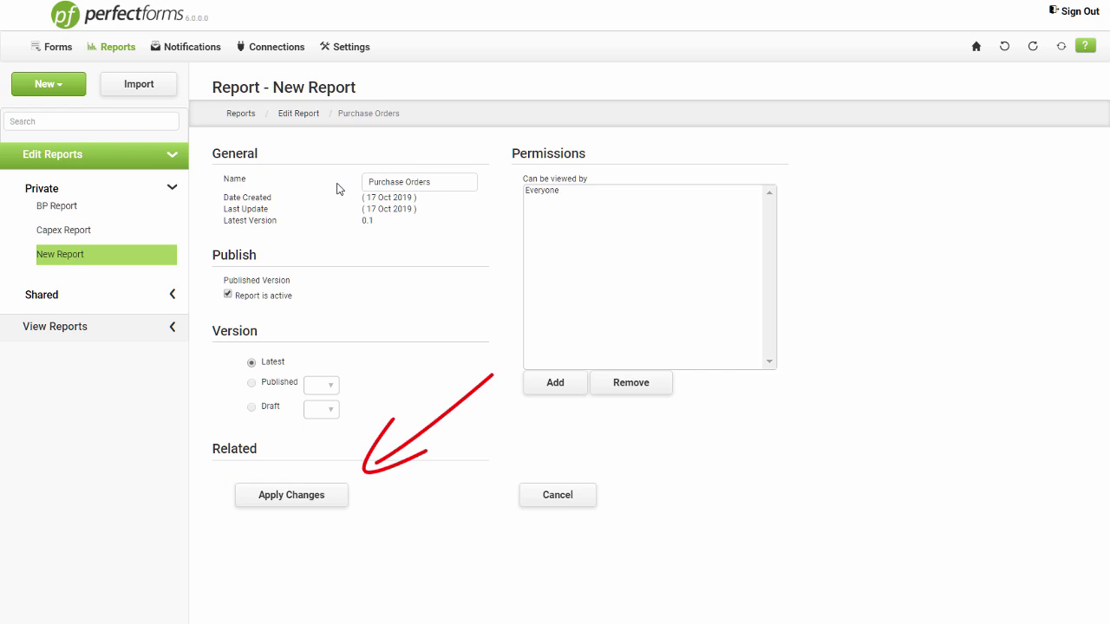
pyautogui.click(286, 496)
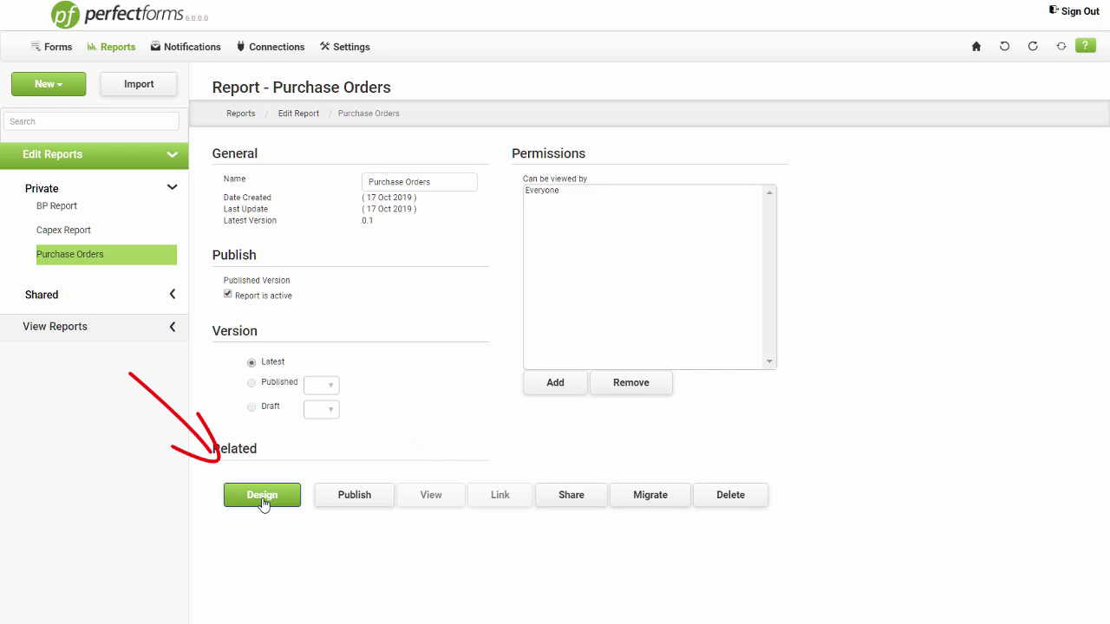
# Open the Purchase Orders report for design and dismiss the Help Center
pyautogui.click(263, 498)
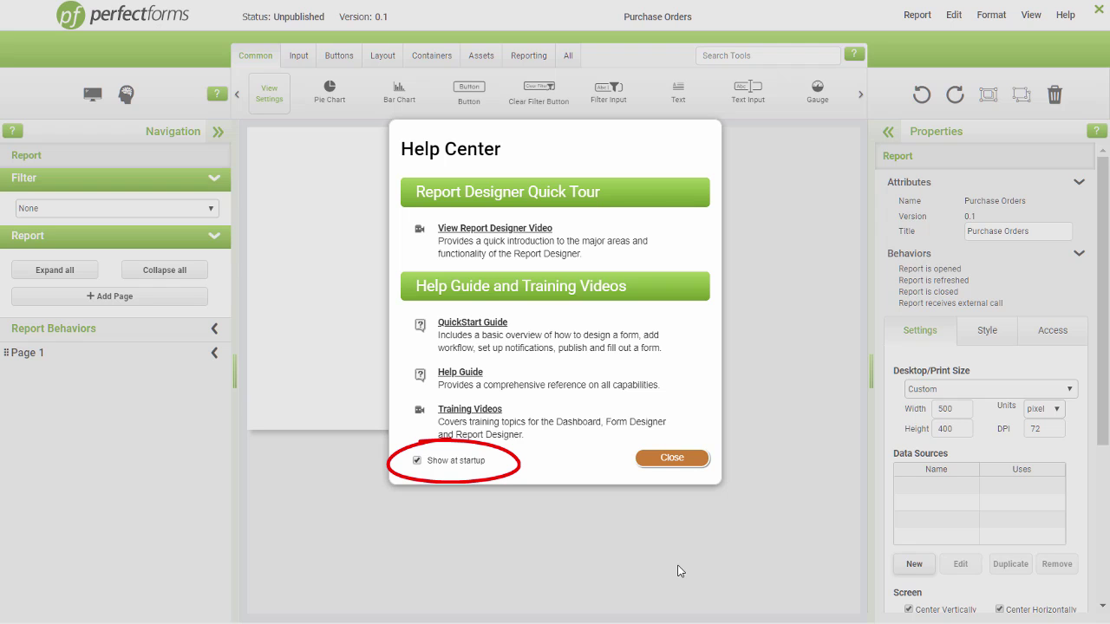
pyautogui.click(672, 459)
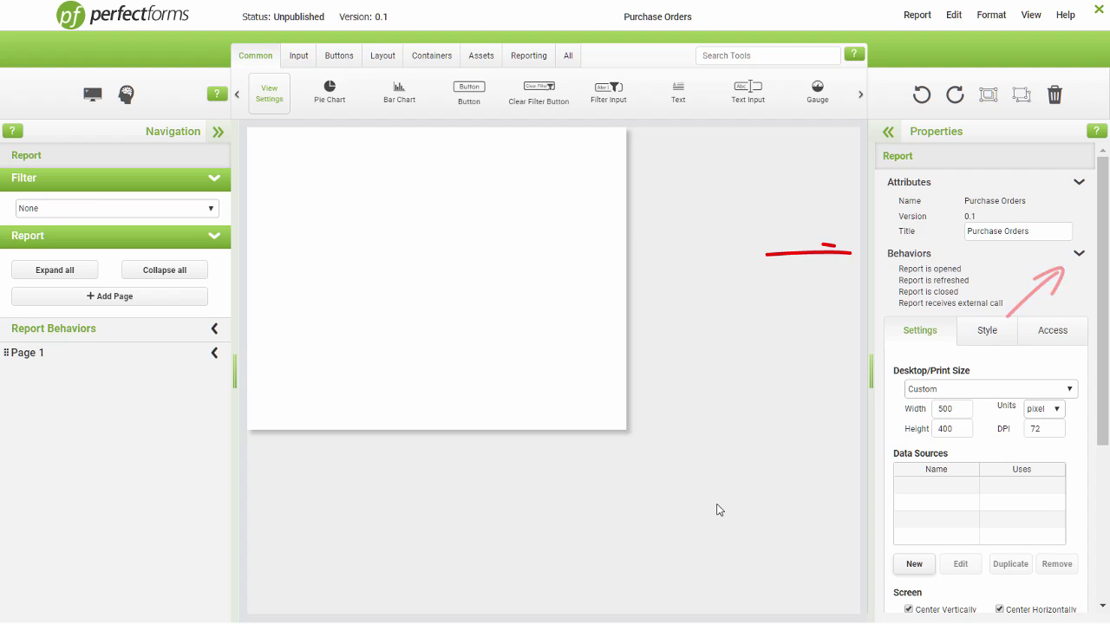
# Collapse and re-expand the report's Behaviors section, and widen the Properties area to about a quarter of the window
pyautogui.click(1079, 254)
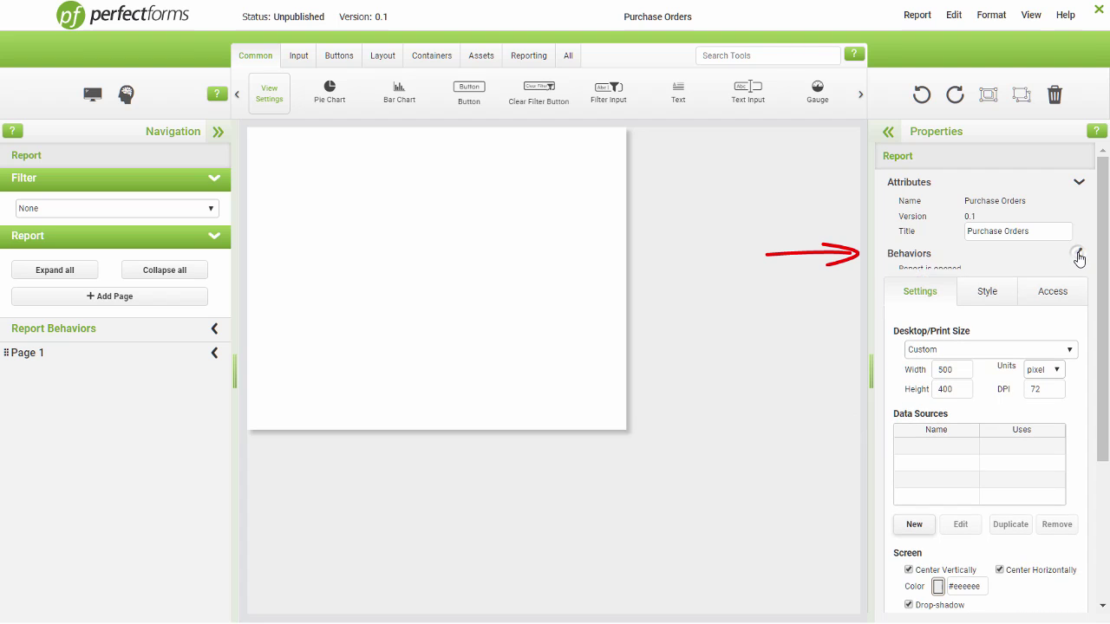
pyautogui.click(921, 257)
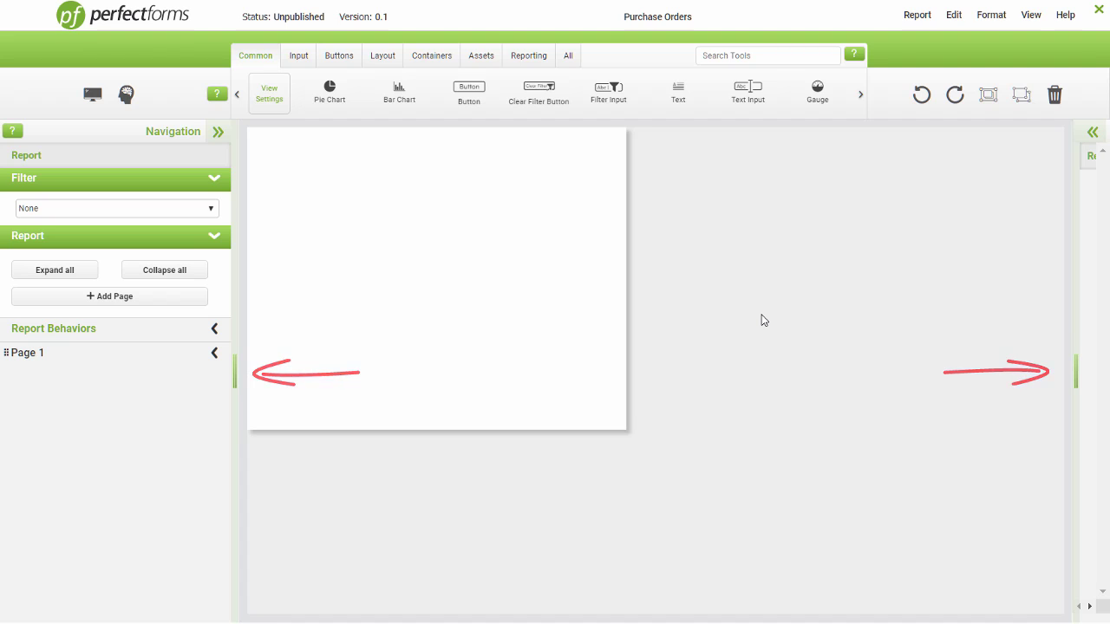
pyautogui.click(1074, 373)
pyautogui.moveTo(992, 360); pyautogui.dragTo(814, 352)
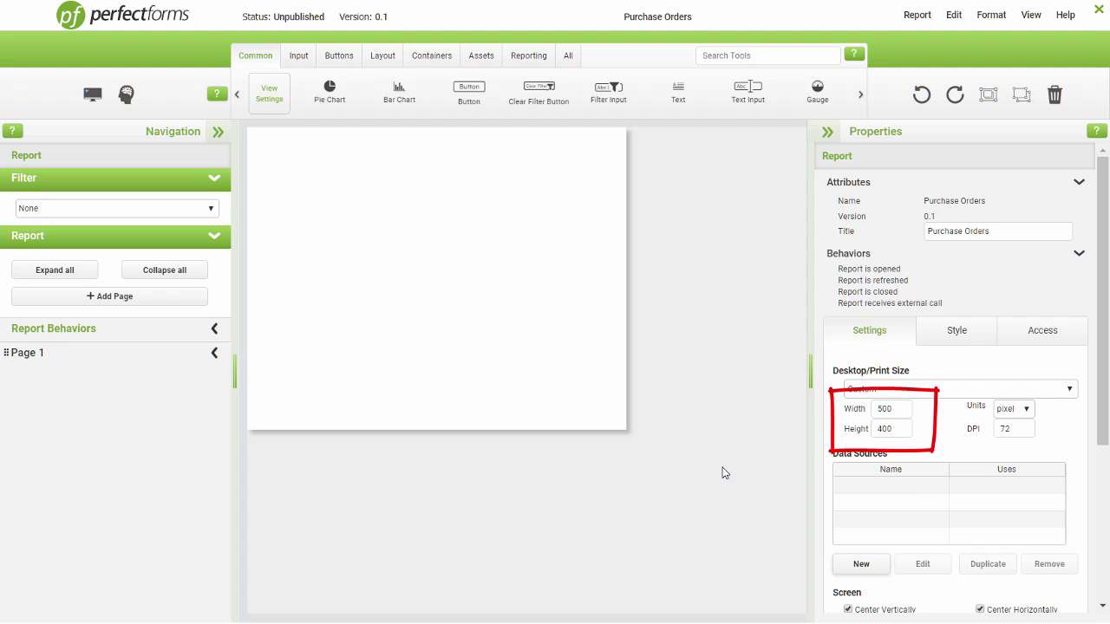
# Set the report size to 600 pixels wide and 500 pixels high, and review the preset sizes while keeping Custom
pyautogui.click(898, 408)
pyautogui.write('600')
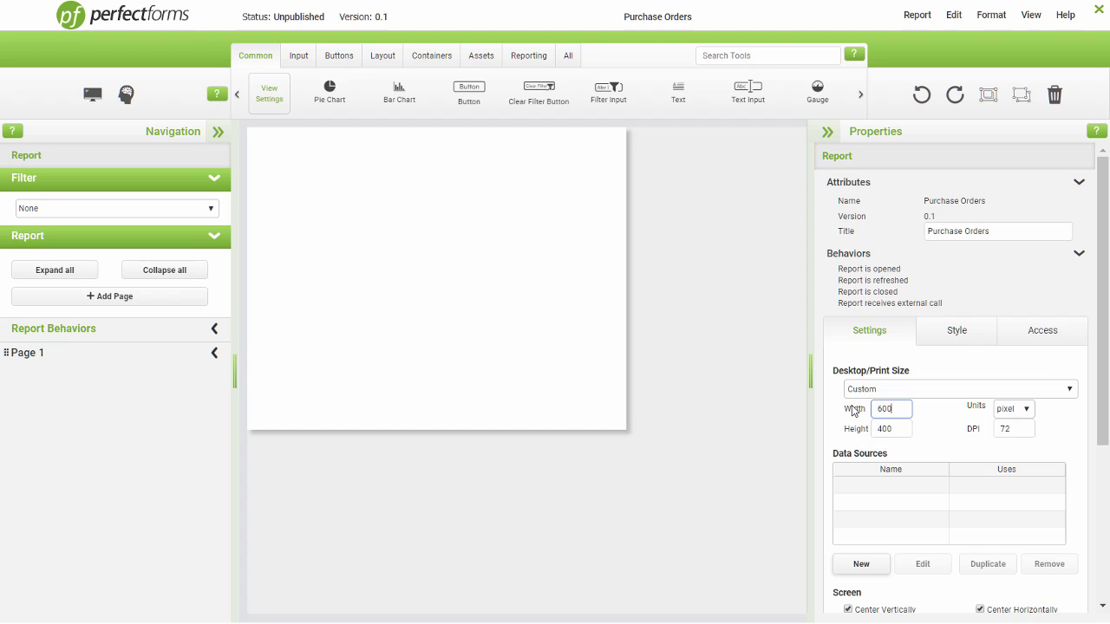
pyautogui.press('Return')
pyautogui.click(898, 428)
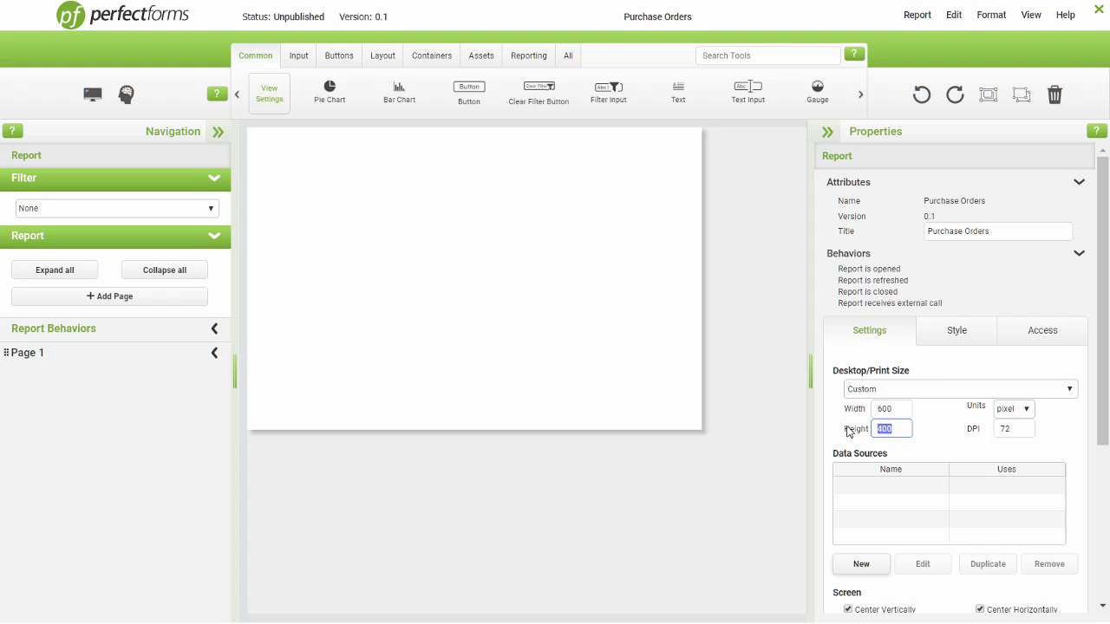
pyautogui.write('500')
pyautogui.press('Tab')
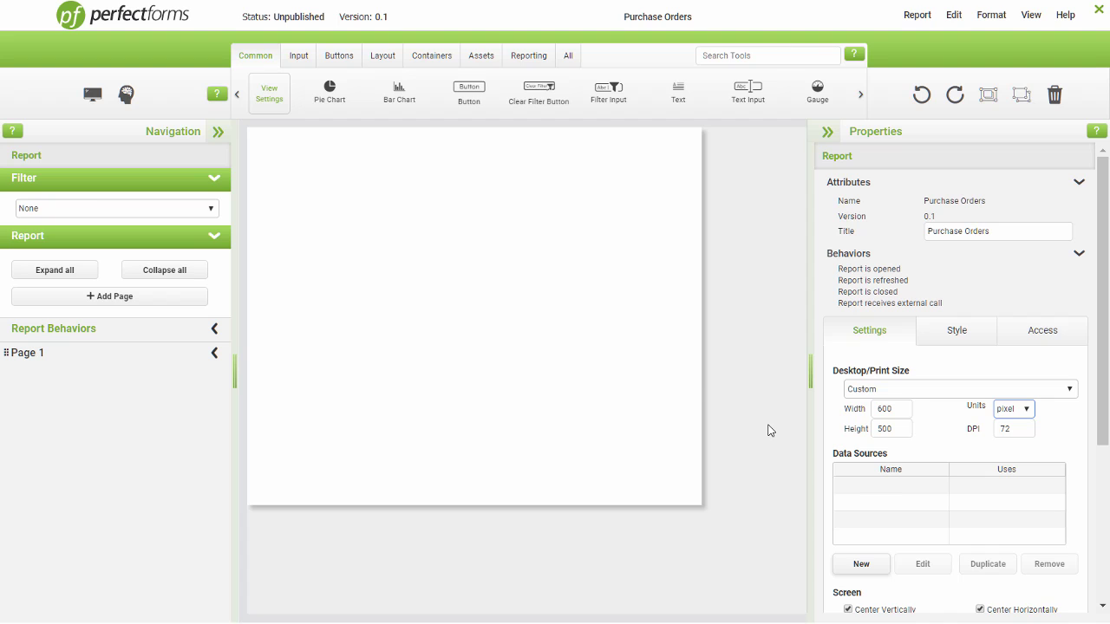
pyautogui.click(1069, 389)
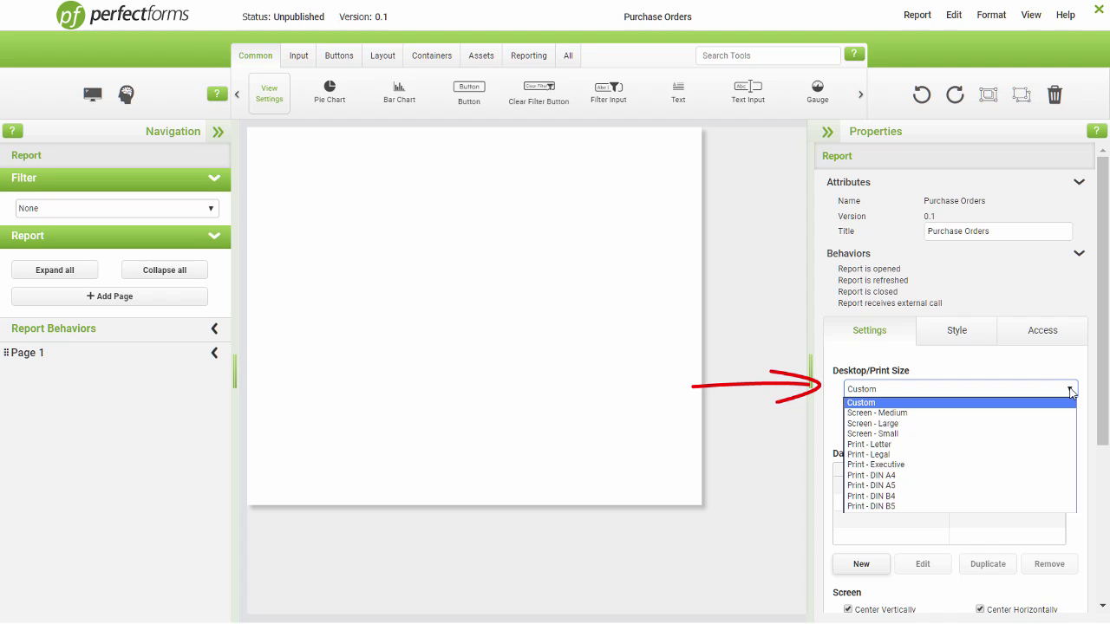
pyautogui.click(1070, 390)
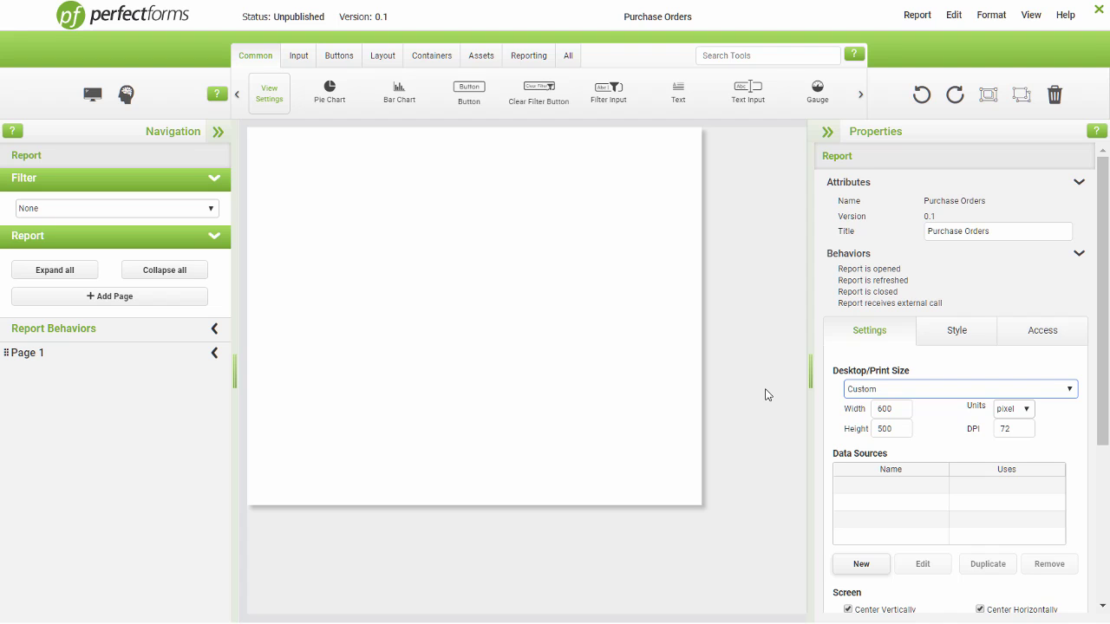
# Set the screen color behind the report to light turquoise #9fede8 and turn off the drop-shadow
pyautogui.moveTo(1103, 323); pyautogui.dragTo(1103, 477)
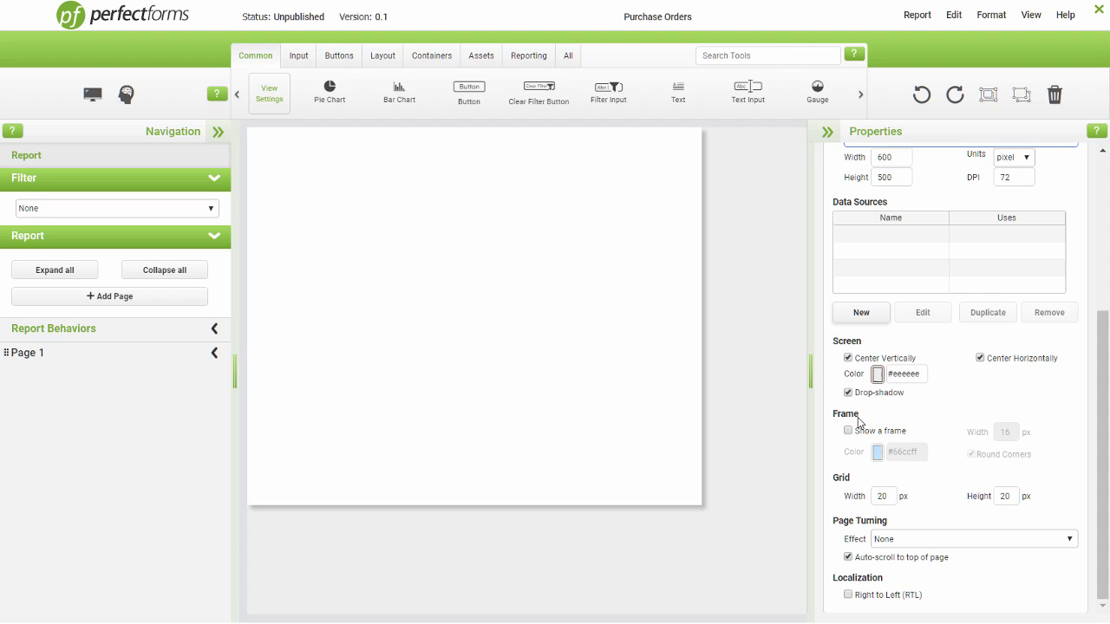
pyautogui.click(879, 376)
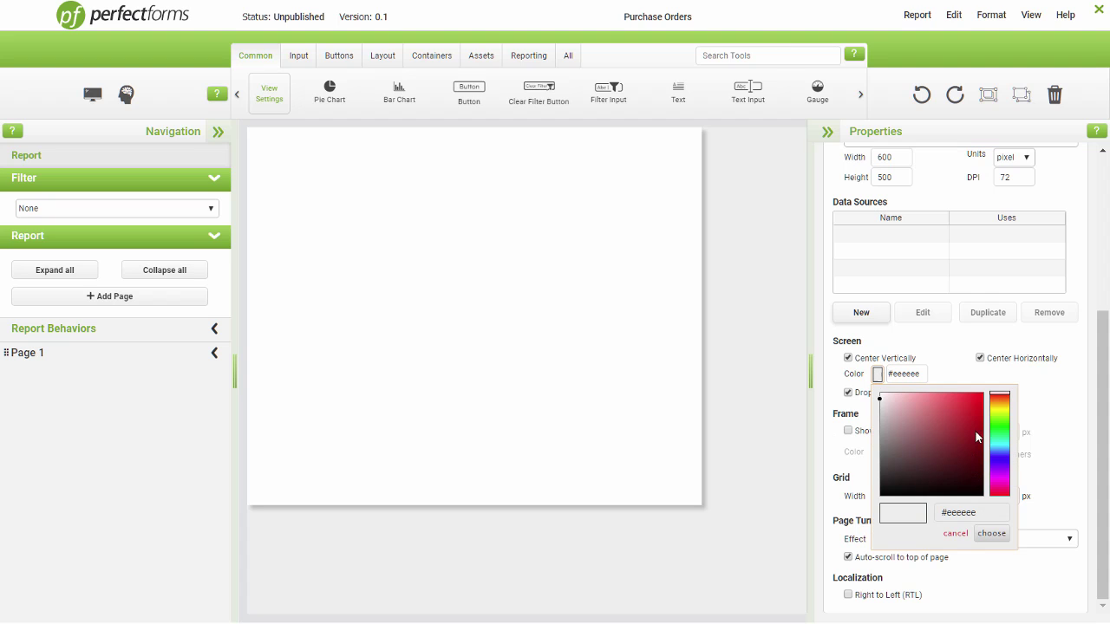
pyautogui.click(997, 445)
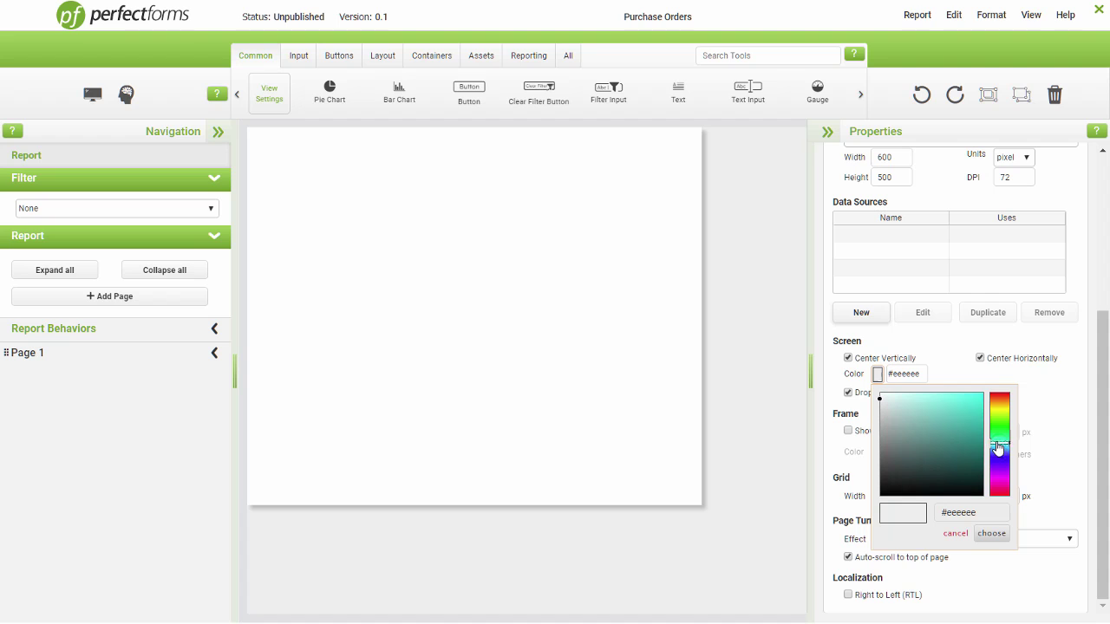
pyautogui.click(914, 400)
pyautogui.click(987, 534)
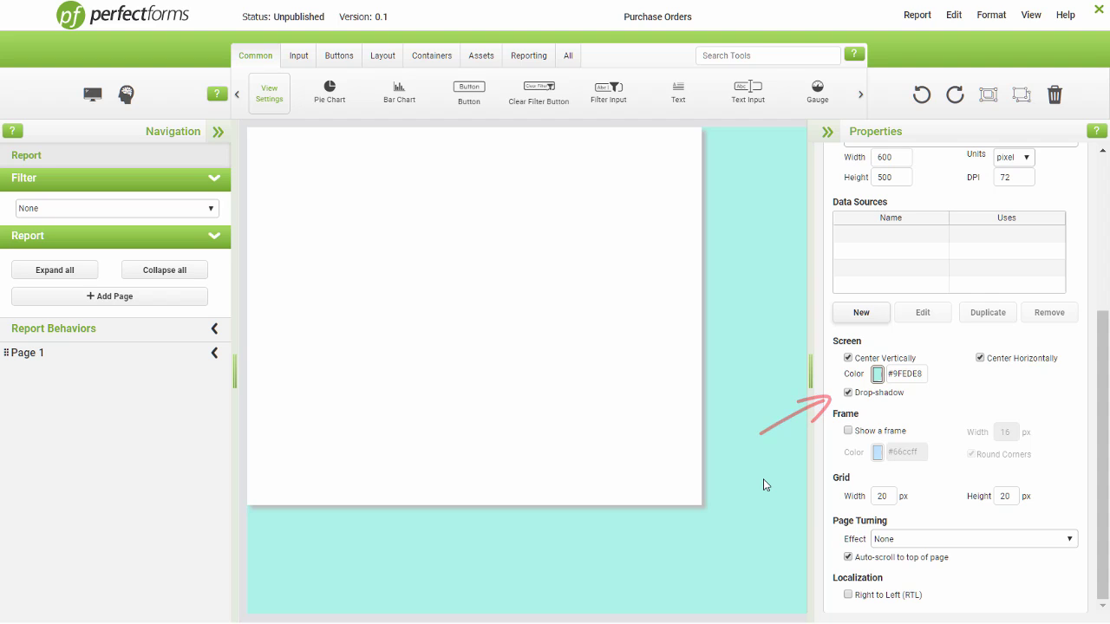
pyautogui.click(848, 393)
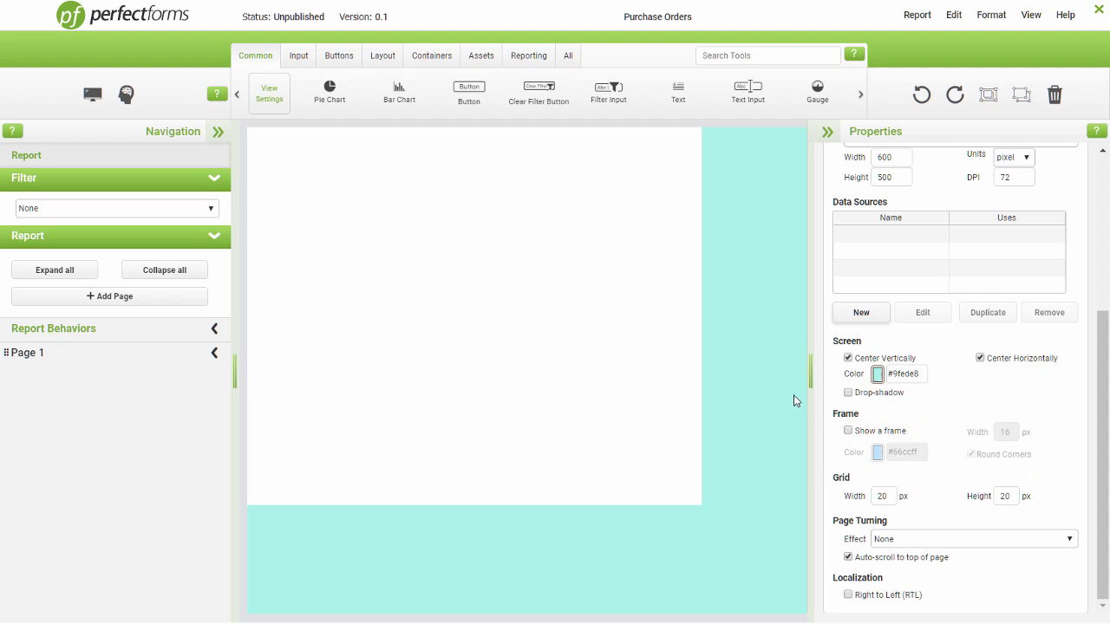
# Show a frame around the report and set its color to green #6abf4a
pyautogui.click(848, 431)
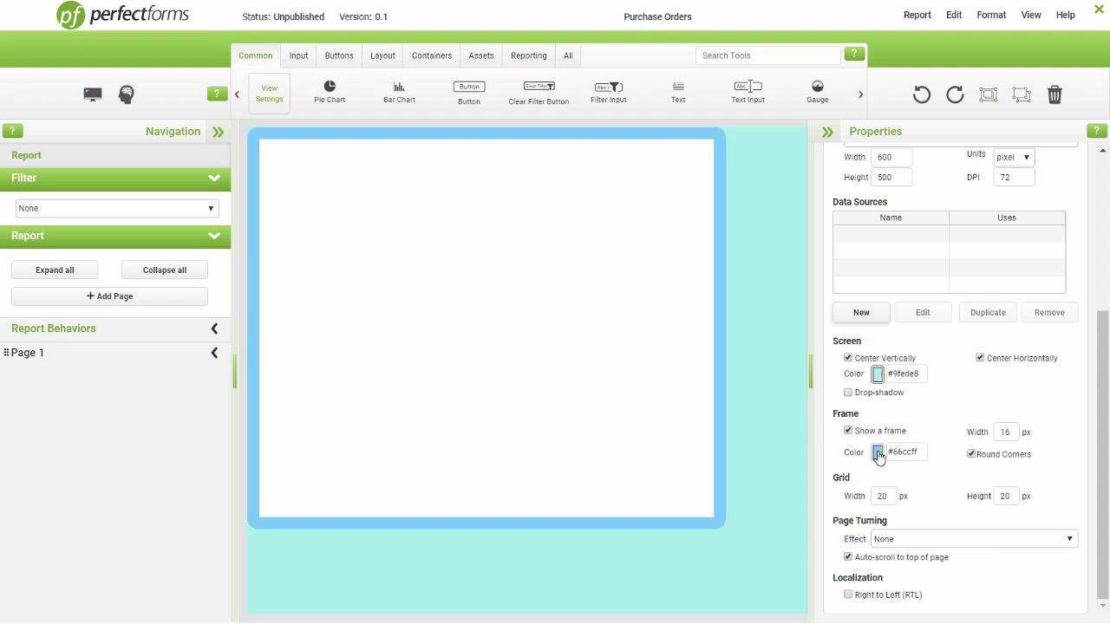
pyautogui.click(877, 452)
pyautogui.click(1001, 319)
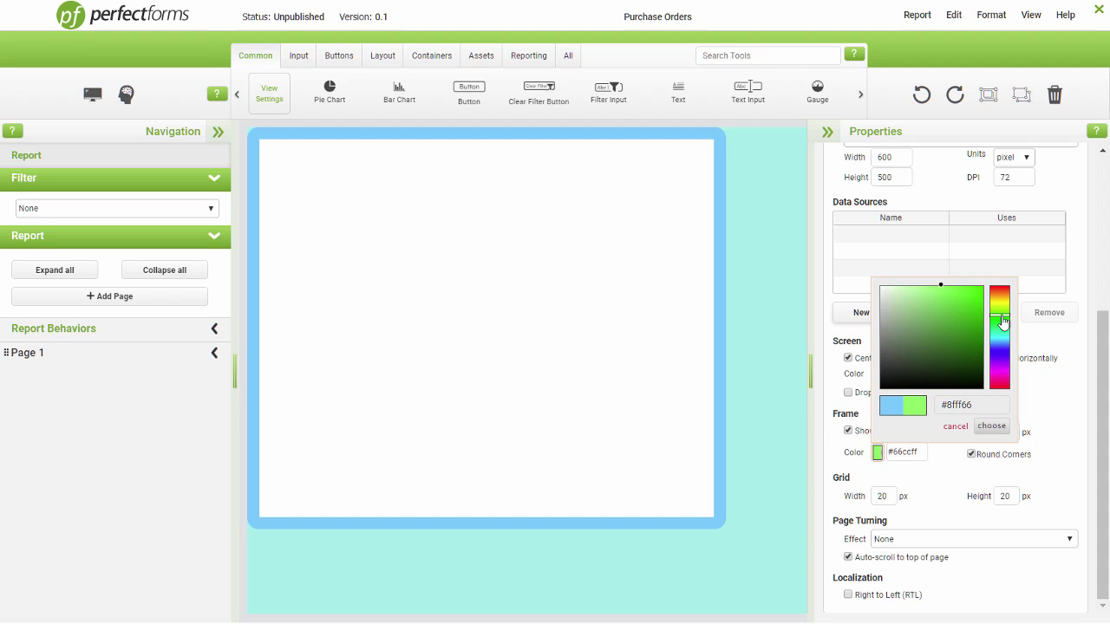
pyautogui.click(941, 310)
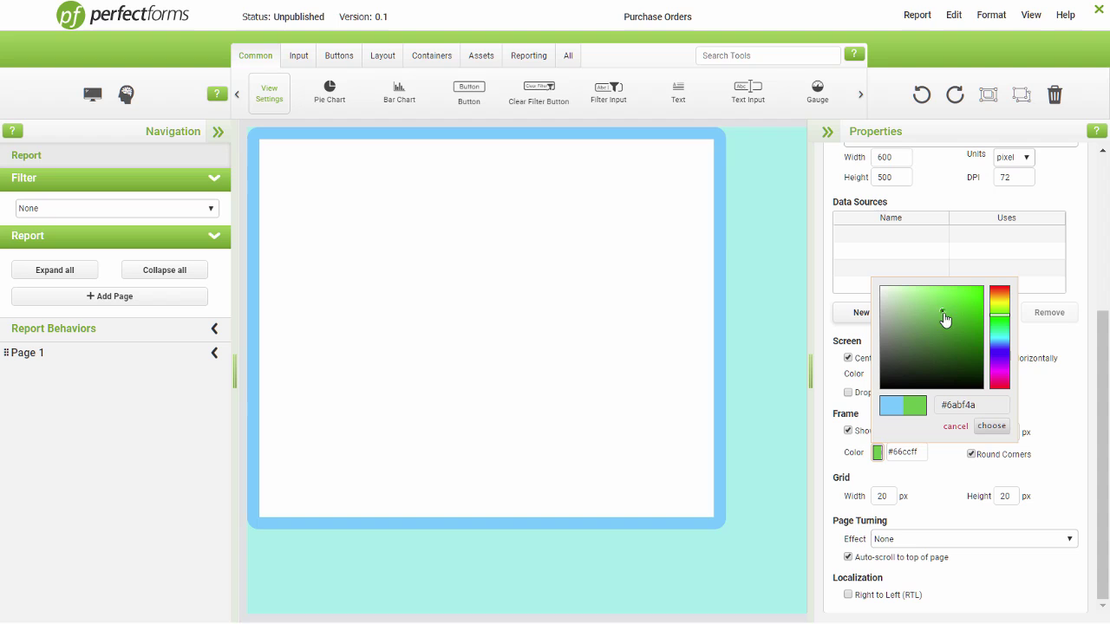
pyautogui.click(991, 426)
# Set the report frame's width to 8 px and turn off its round corners
pyautogui.click(995, 431)
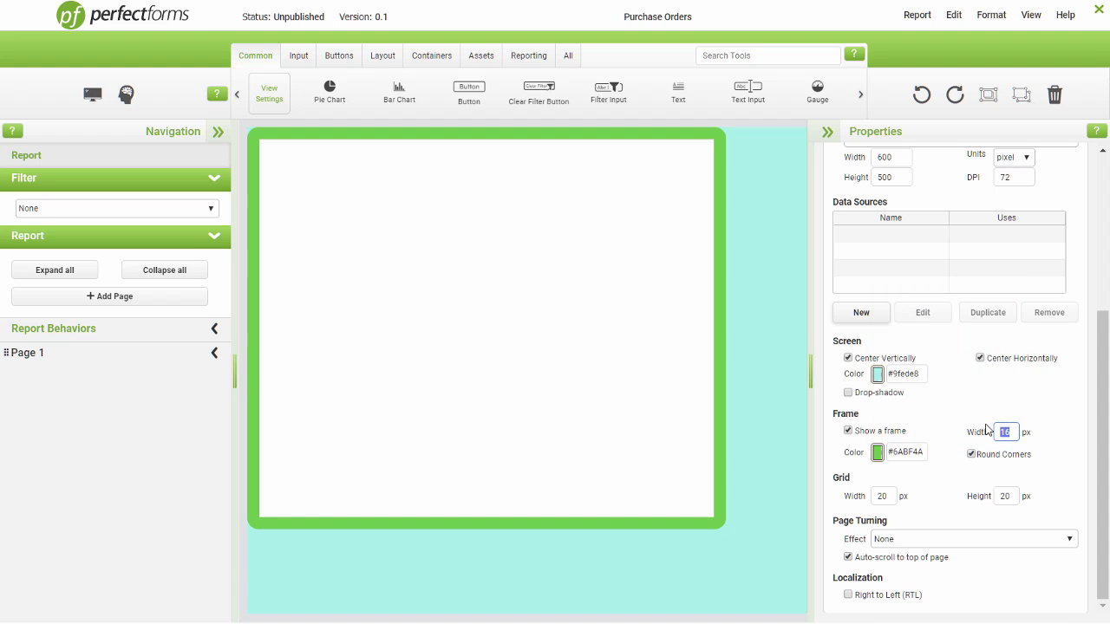
pyautogui.write('8')
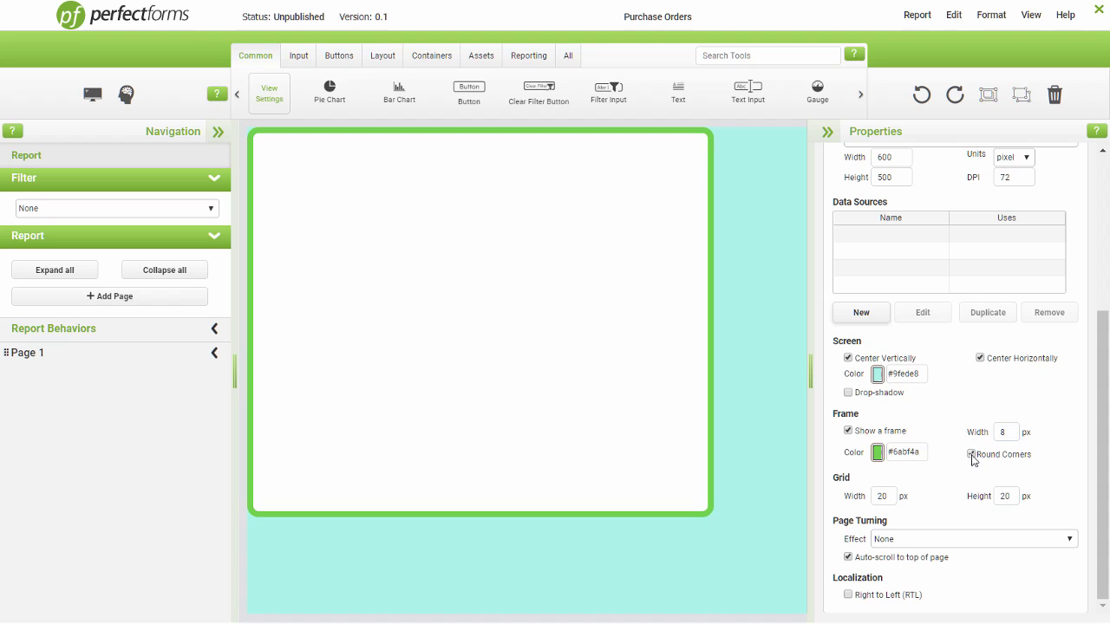
pyautogui.click(970, 454)
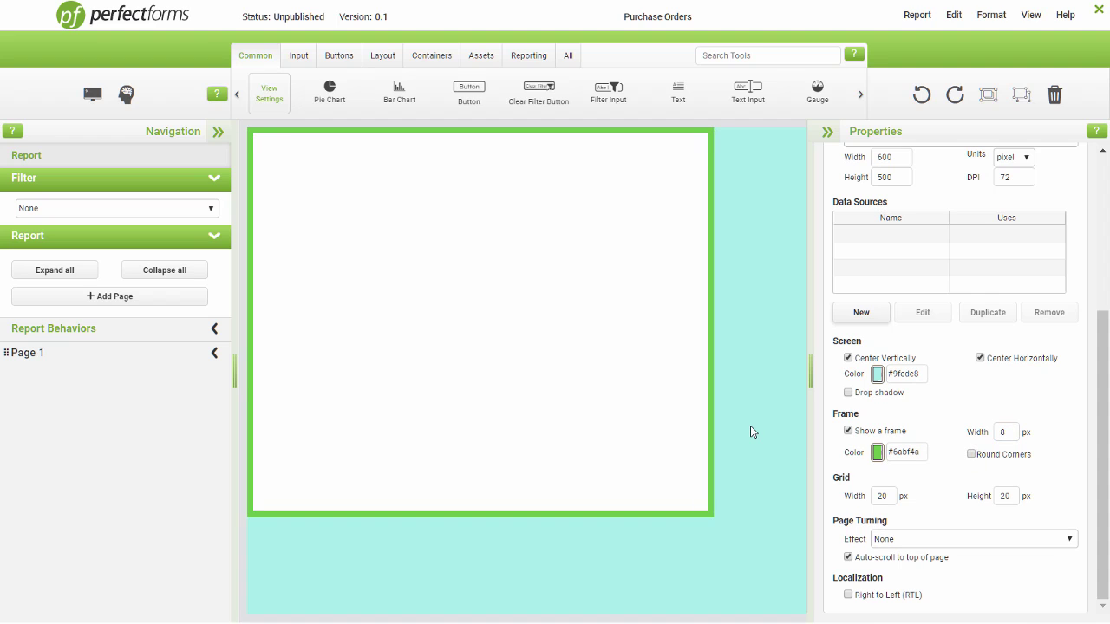